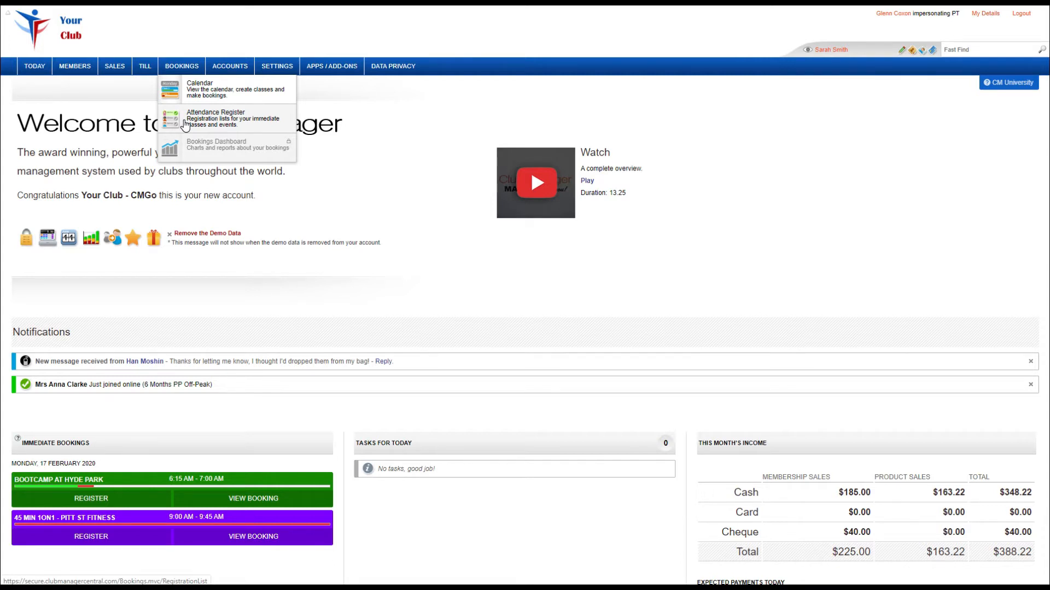
Open the bookings calendar and start a new booking on Saturday 22 February 2020.
click(186, 125)
click(189, 90)
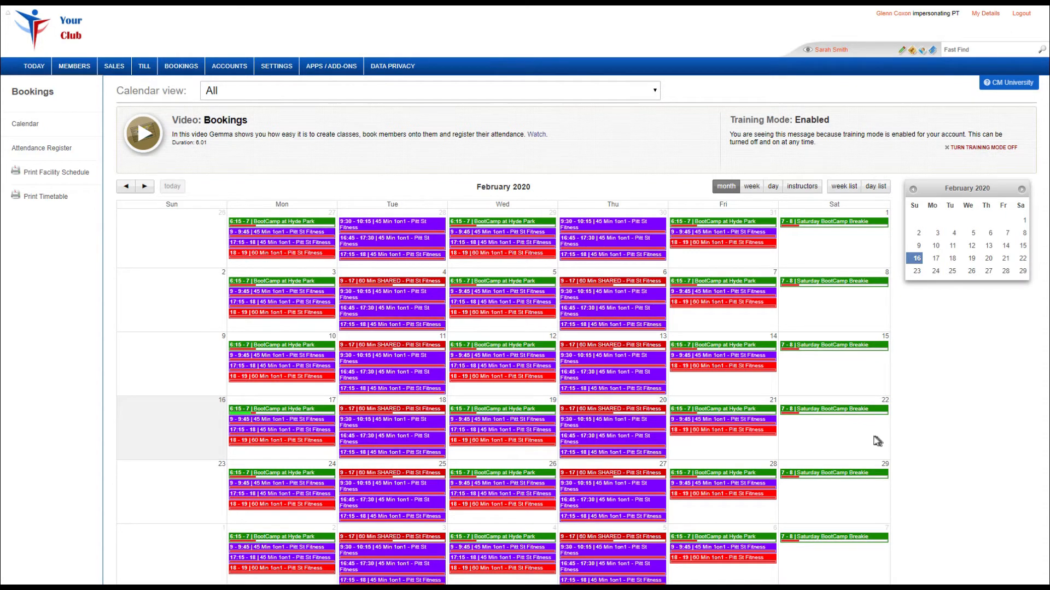
click(839, 437)
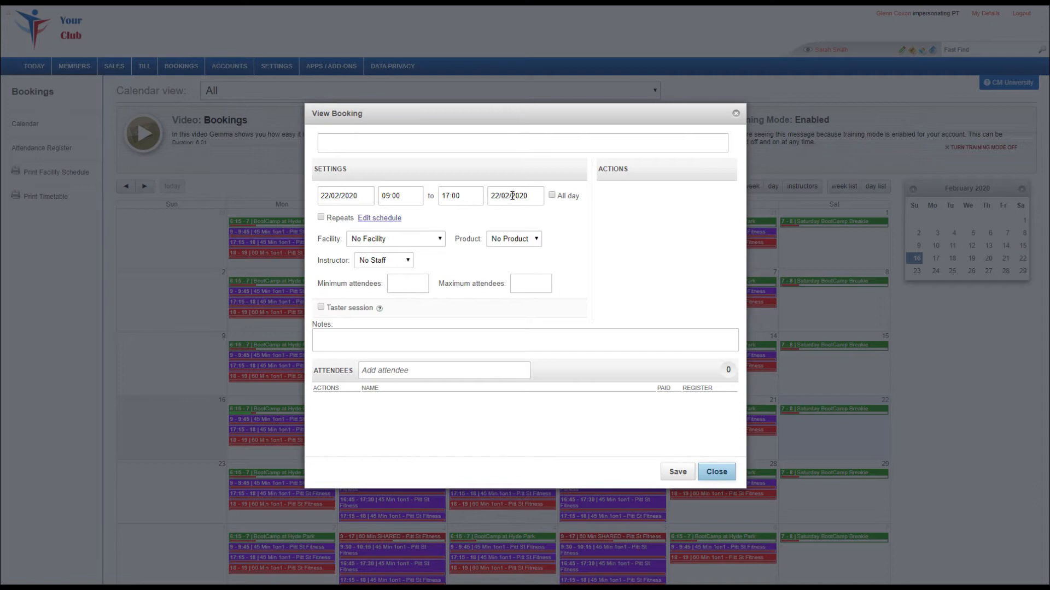
Make the new booking repeat and review its weekly schedule options without applying changes to them.
click(322, 218)
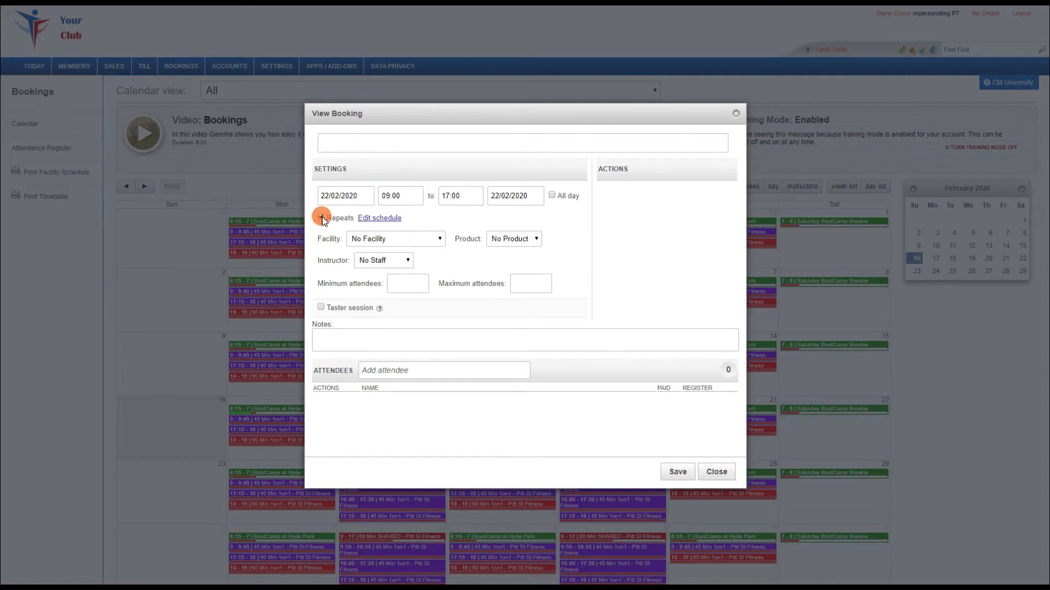
click(385, 218)
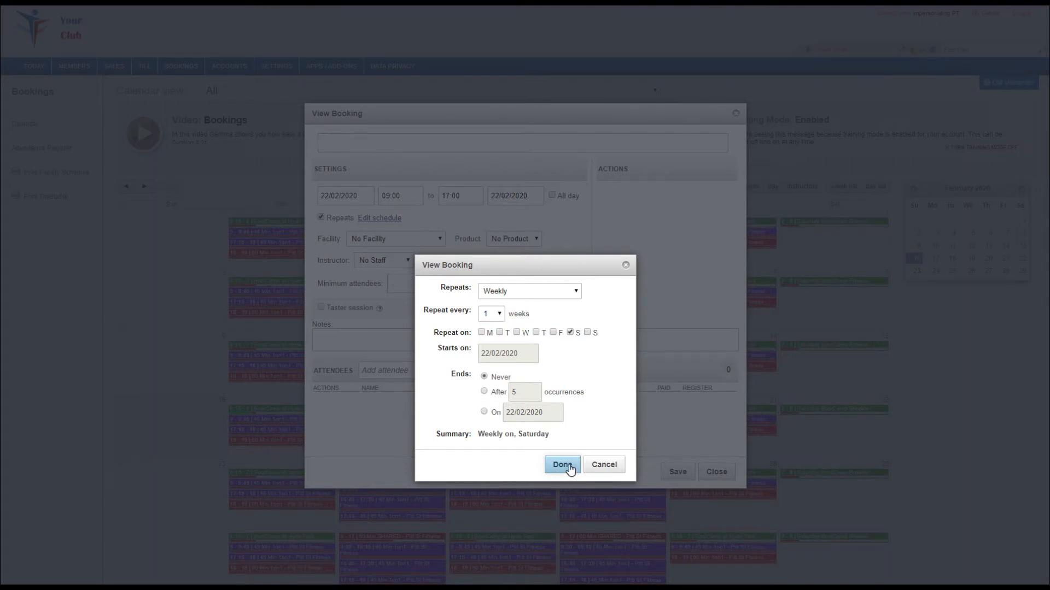
click(610, 464)
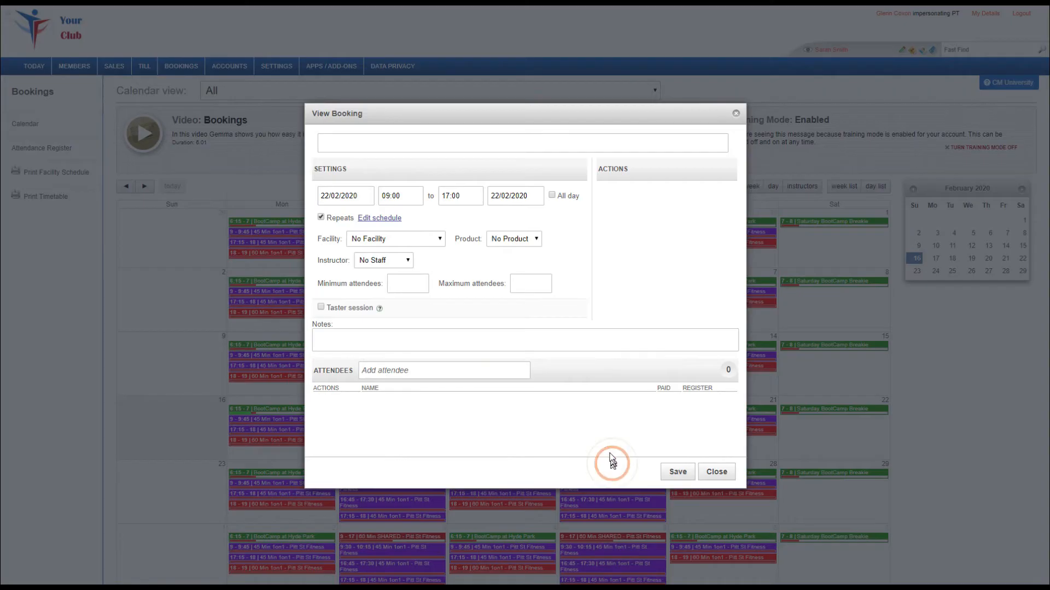
Review the facility and instructor choices for the new booking, and close it without saving.
click(410, 240)
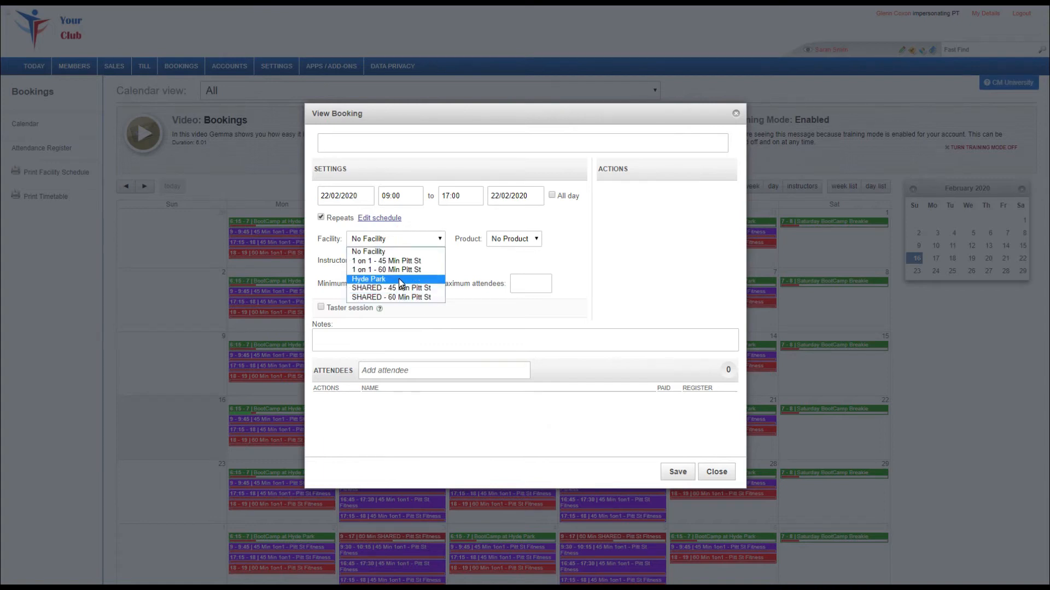
click(404, 241)
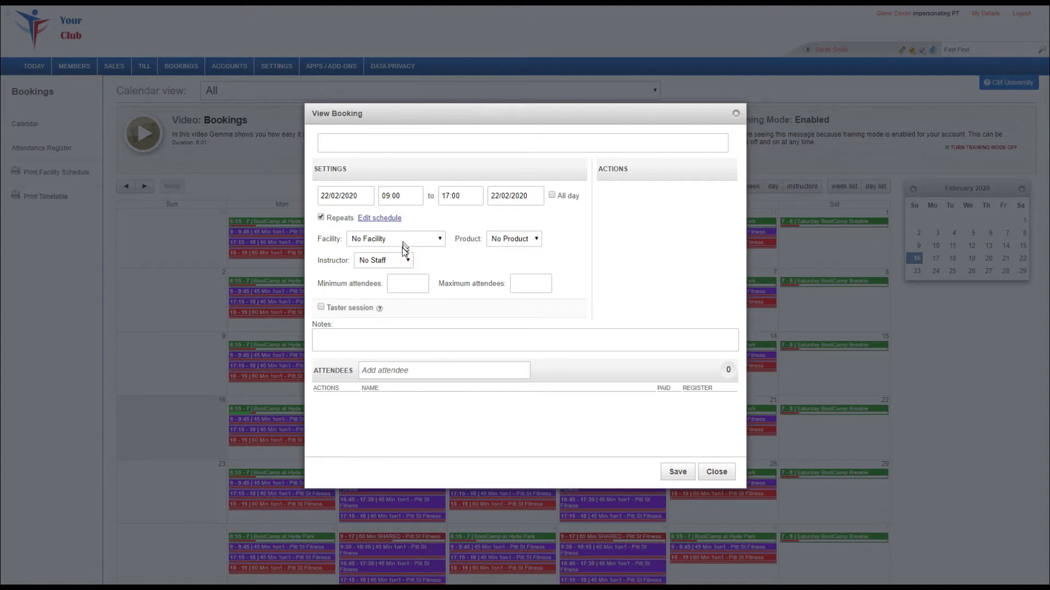
click(404, 262)
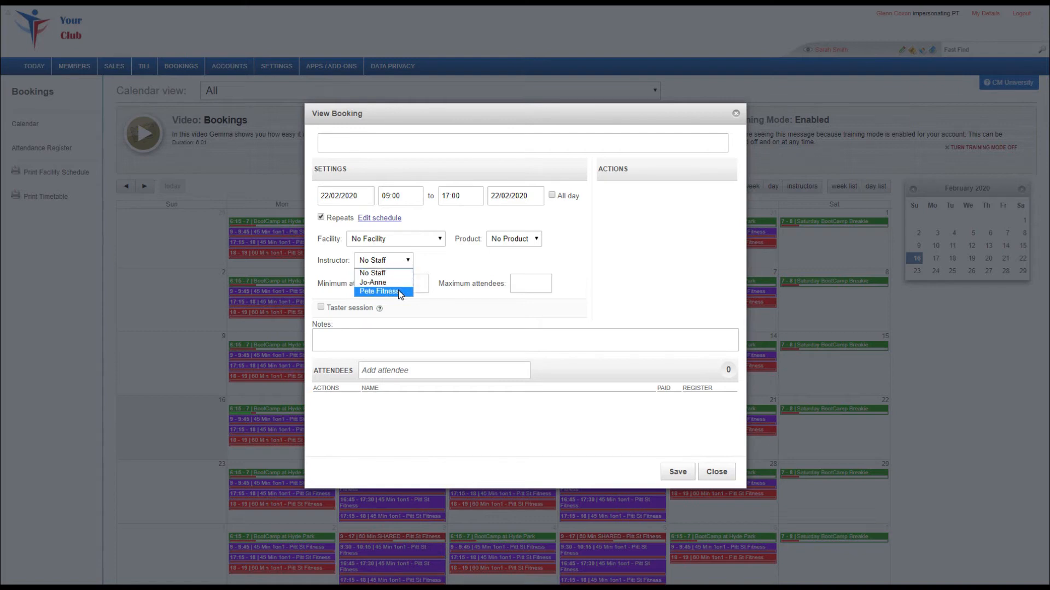
click(432, 259)
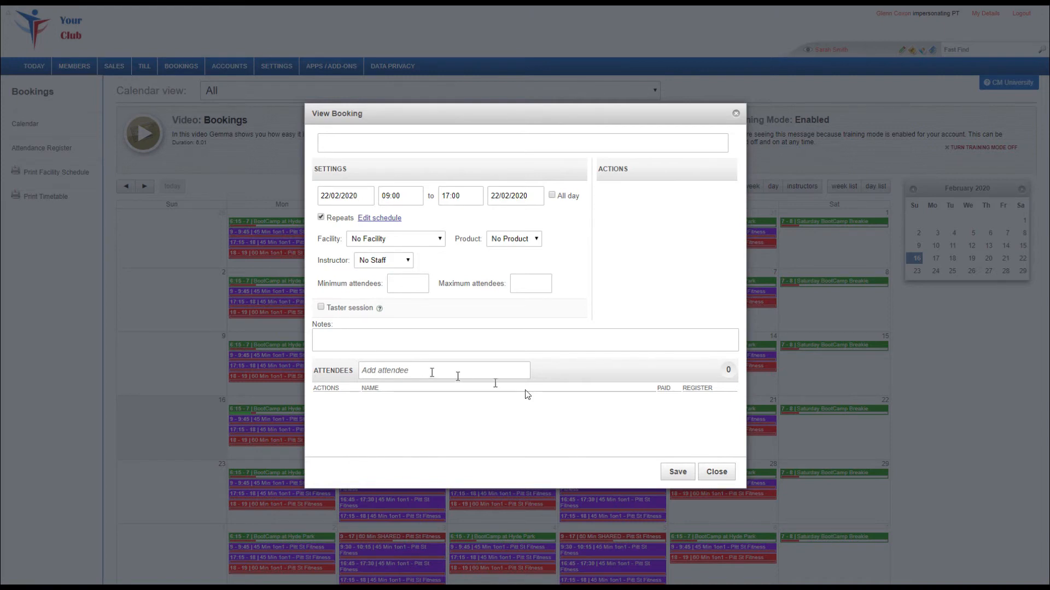
click(716, 472)
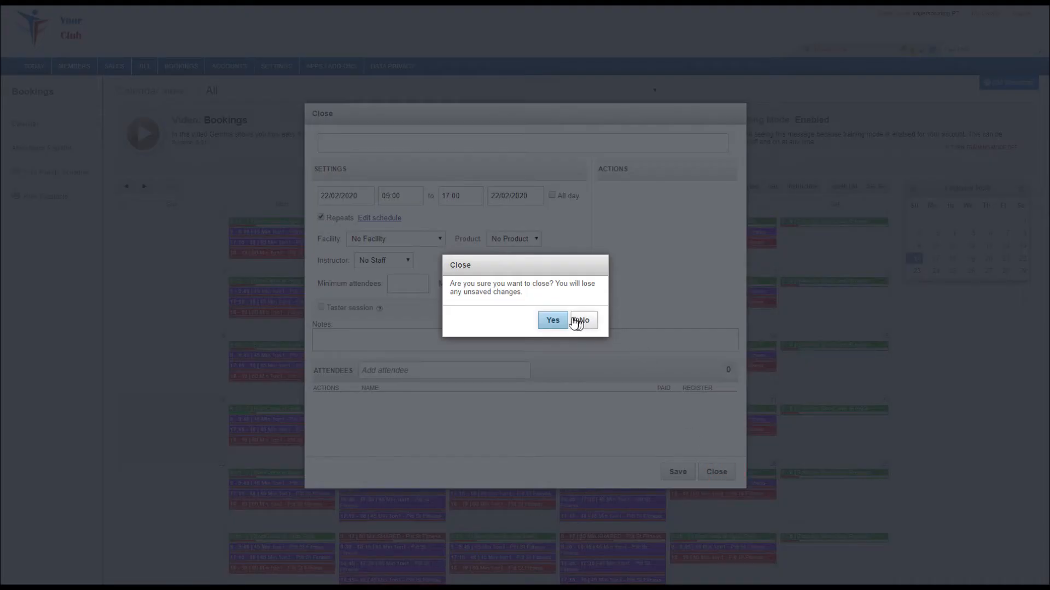
click(552, 321)
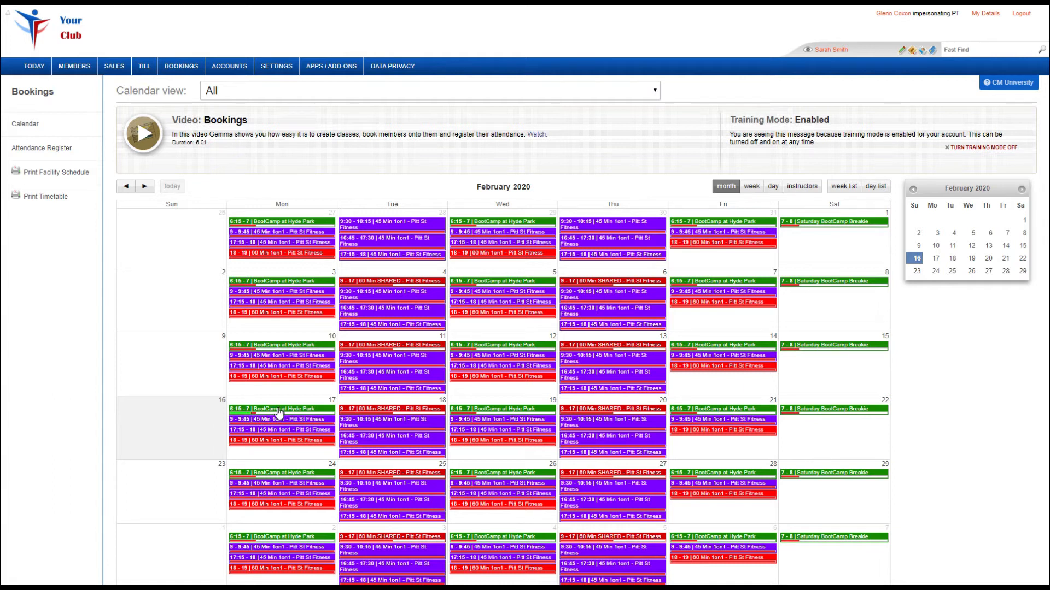
View the details of Monday 17 February's BootCamp at Hyde Park booking and the 9:00 45 Min 1on1 booking.
mouse_move(255, 418)
click(264, 409)
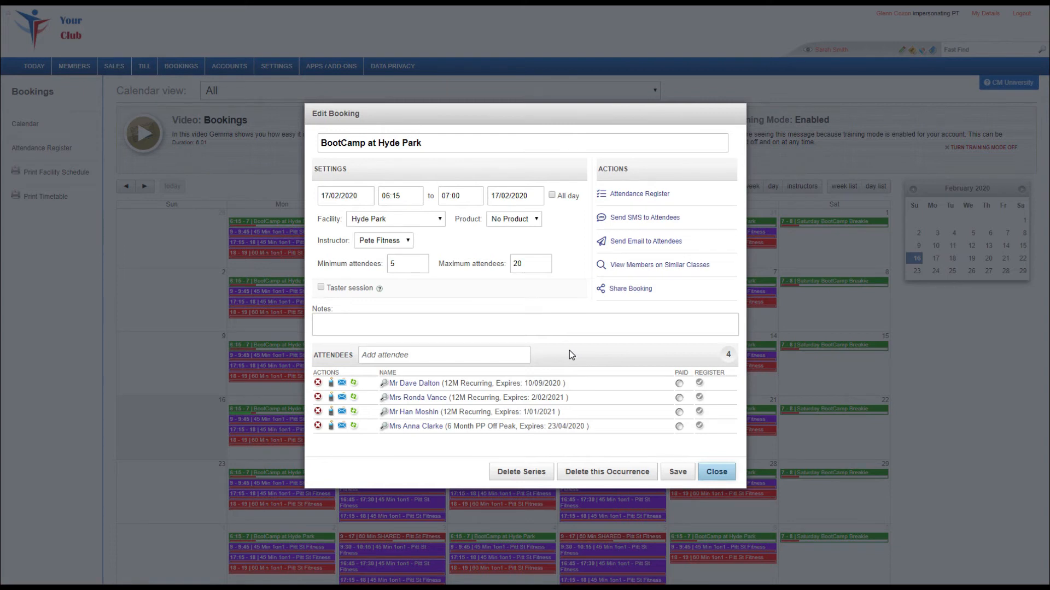
click(716, 473)
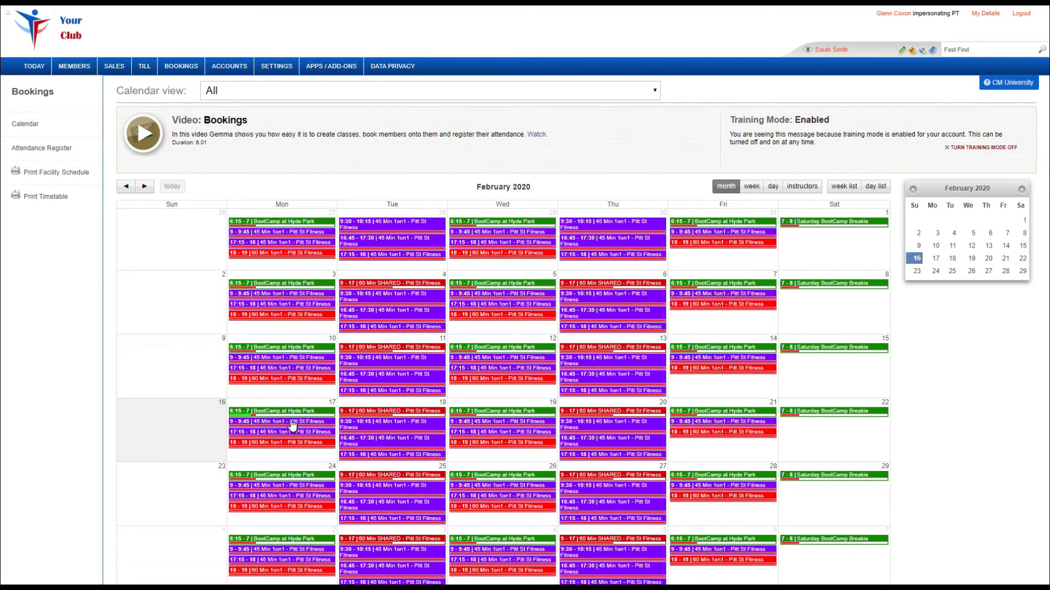
click(289, 421)
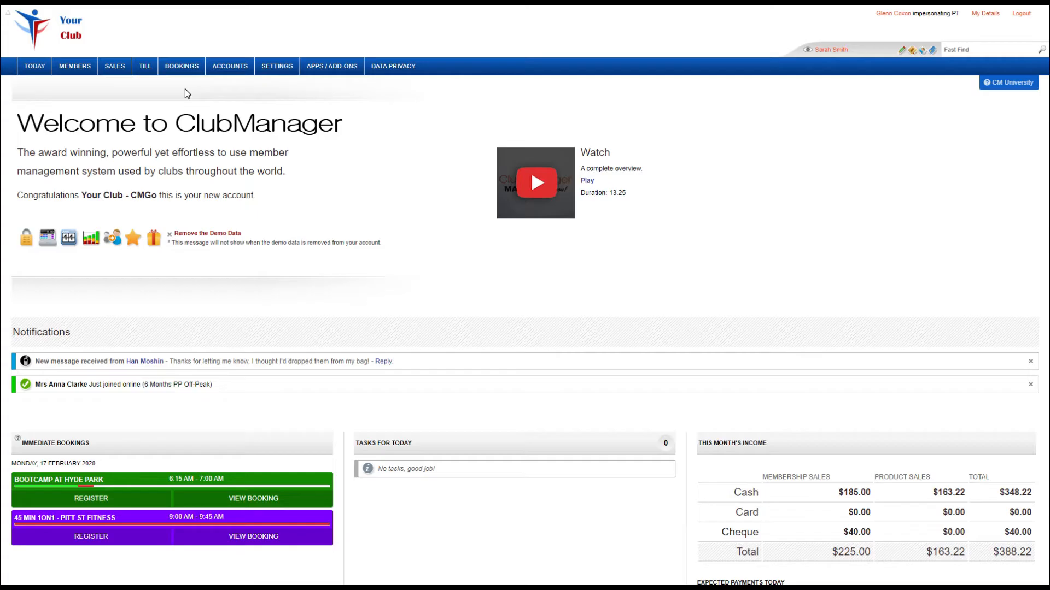
Open the attendance register and browse its latest classes, keeping the Monday 17 6:15AM BootCamp at Hyde Park selected.
mouse_move(187, 68)
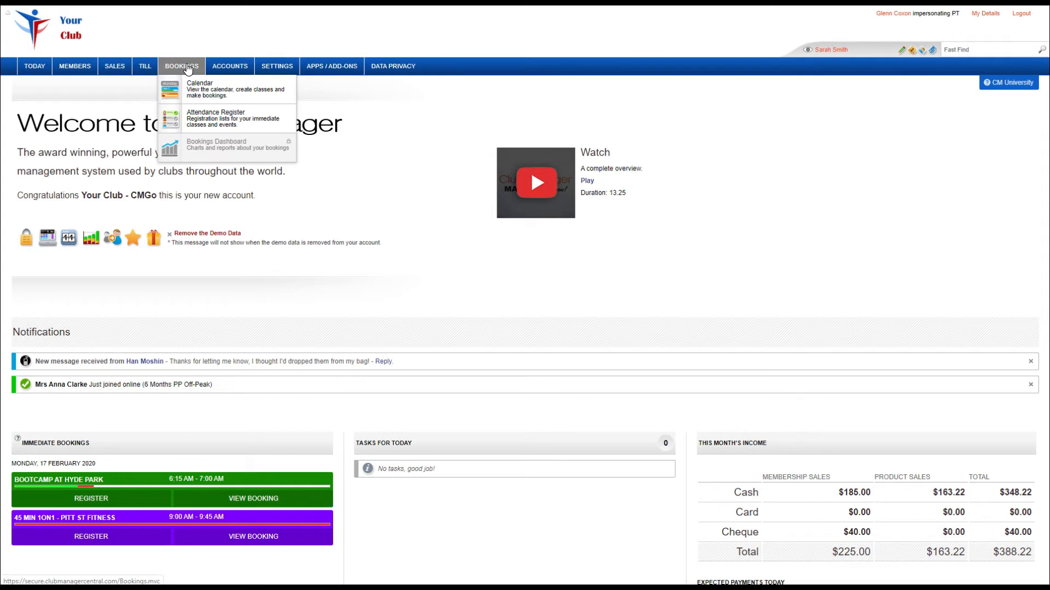
click(191, 117)
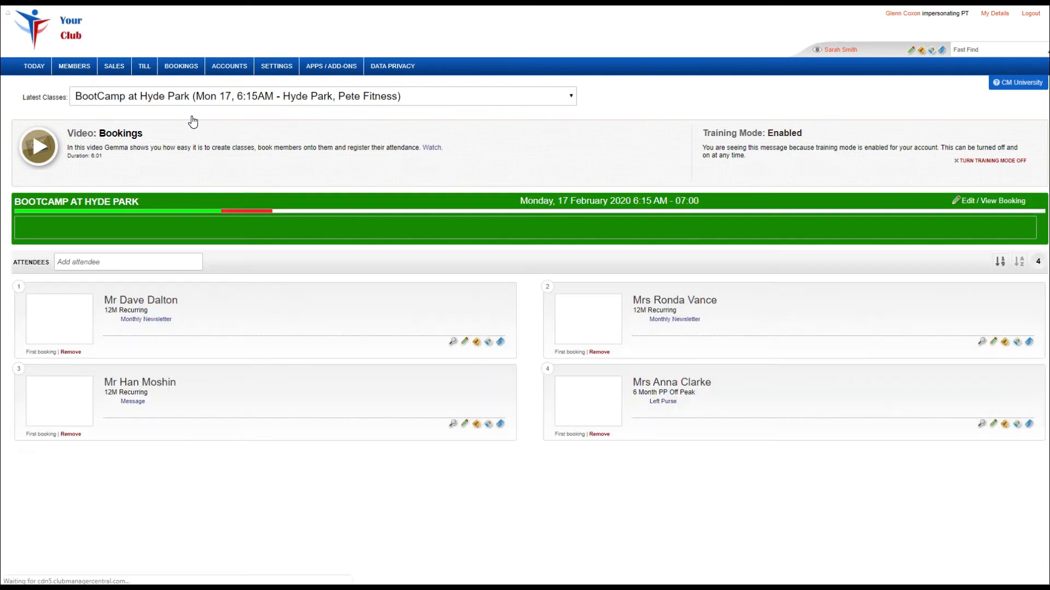
click(441, 97)
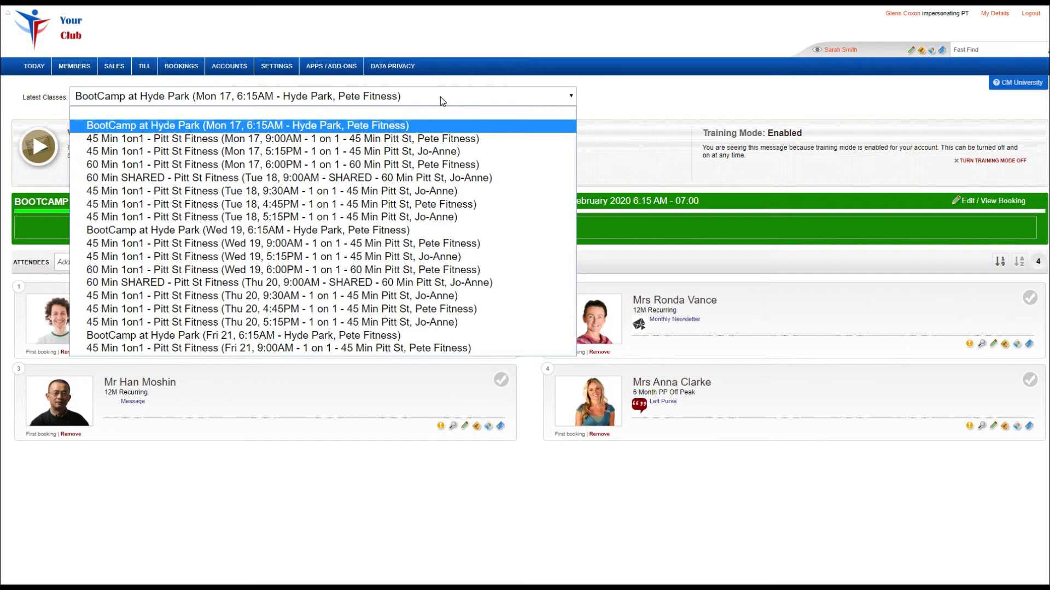
click(441, 97)
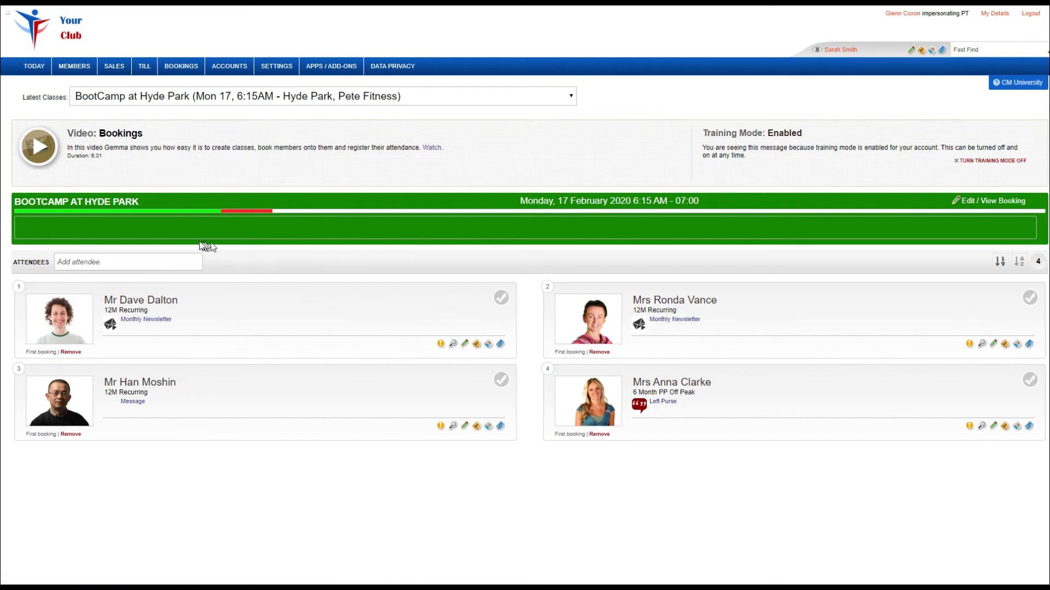
Mark all four attendees of the BootCamp at Hyde Park class as present.
mouse_move(92, 210)
click(340, 327)
click(342, 402)
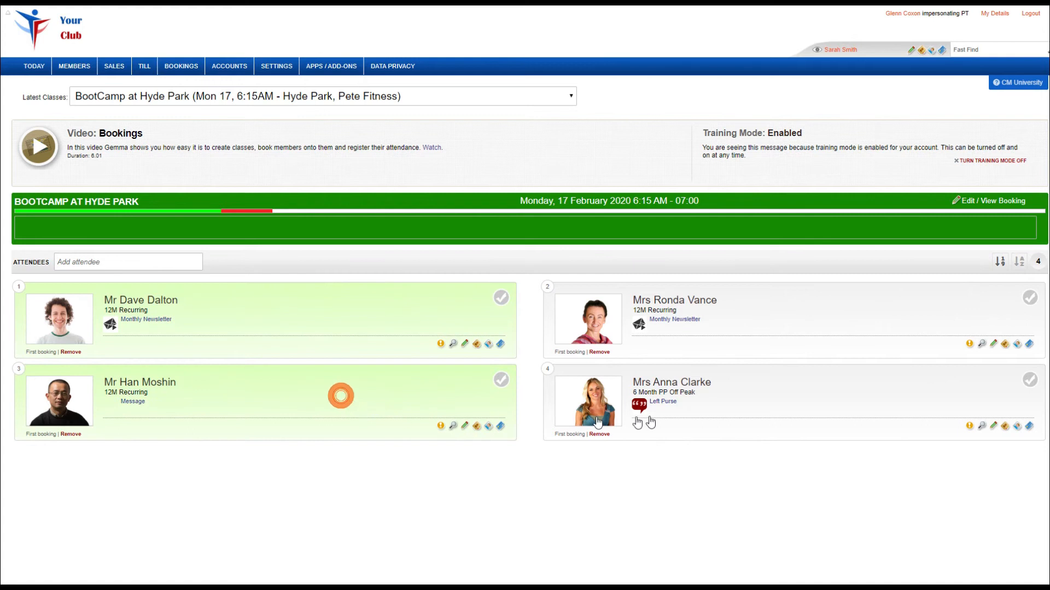
click(773, 399)
double_click(787, 314)
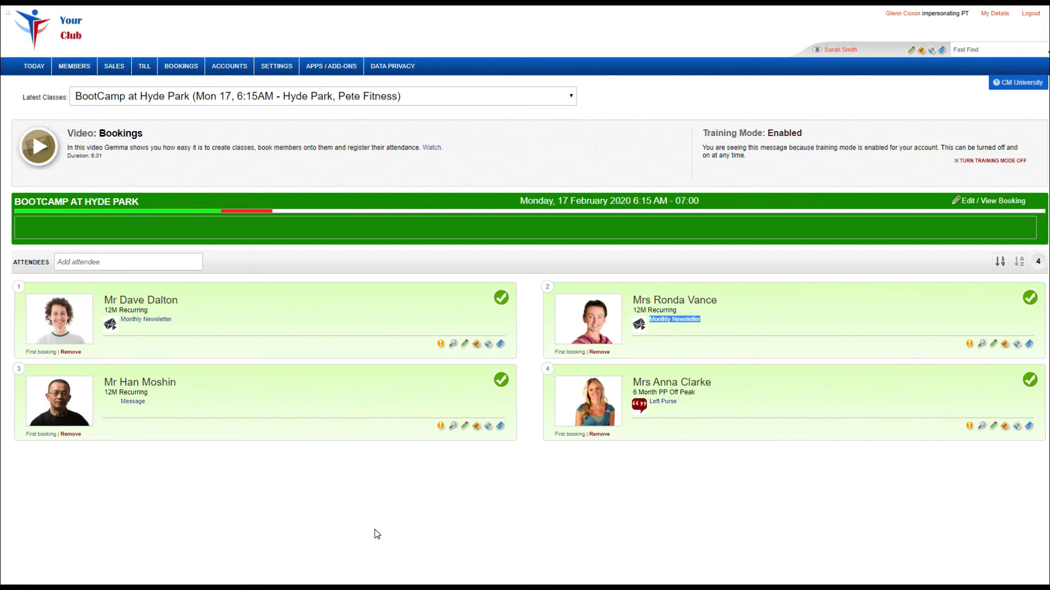
Clear the attendance marks of all four BootCamp at Hyde Park attendees.
click(368, 403)
click(746, 403)
click(746, 324)
click(377, 317)
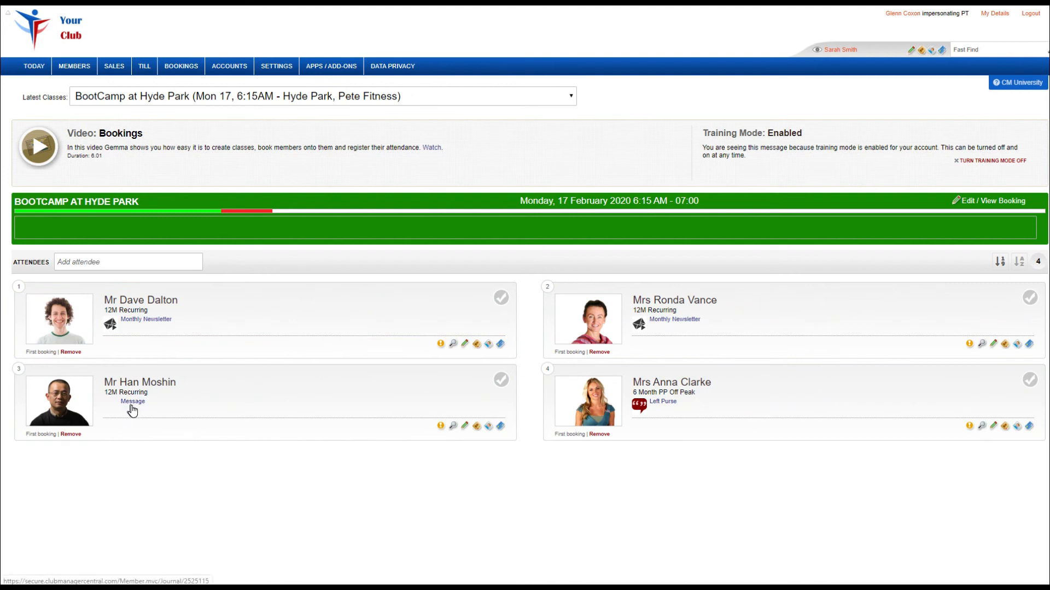
Search for another member by name and add them as a fifth attendee of the BootCamp at Hyde Park class.
click(113, 259)
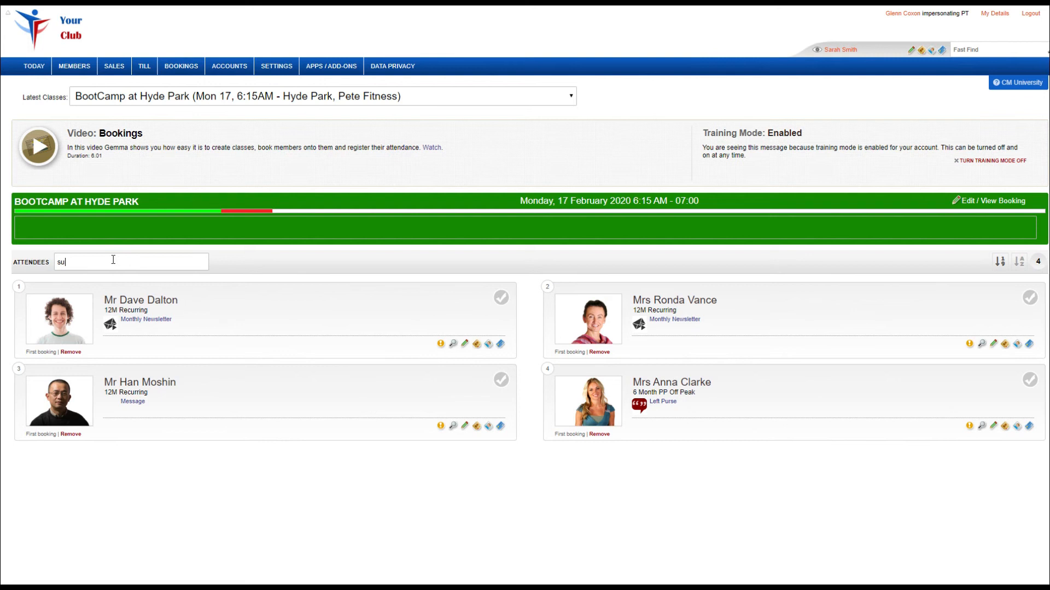
text(m)
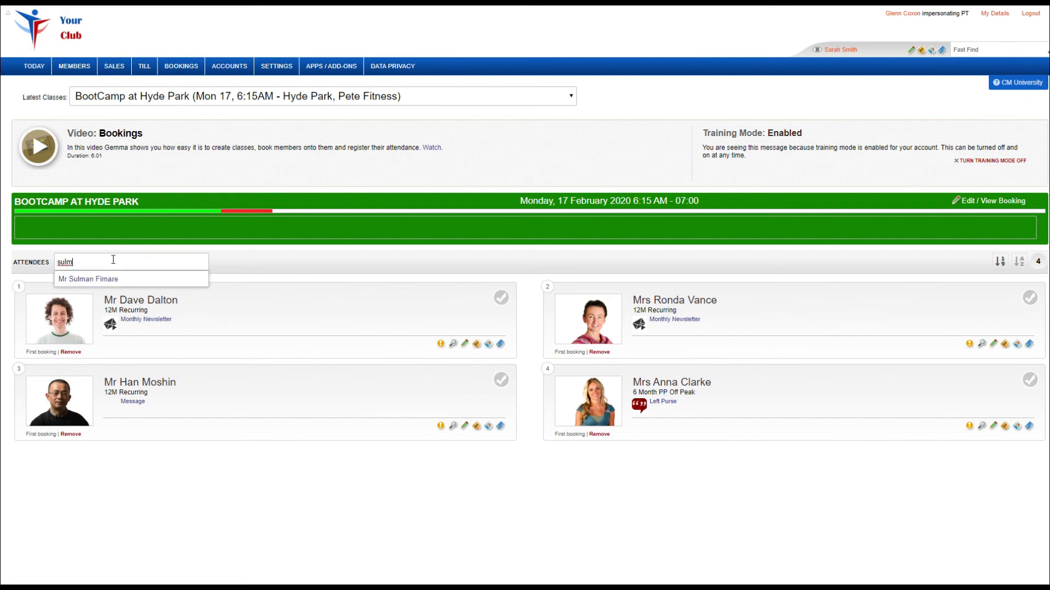
click(129, 280)
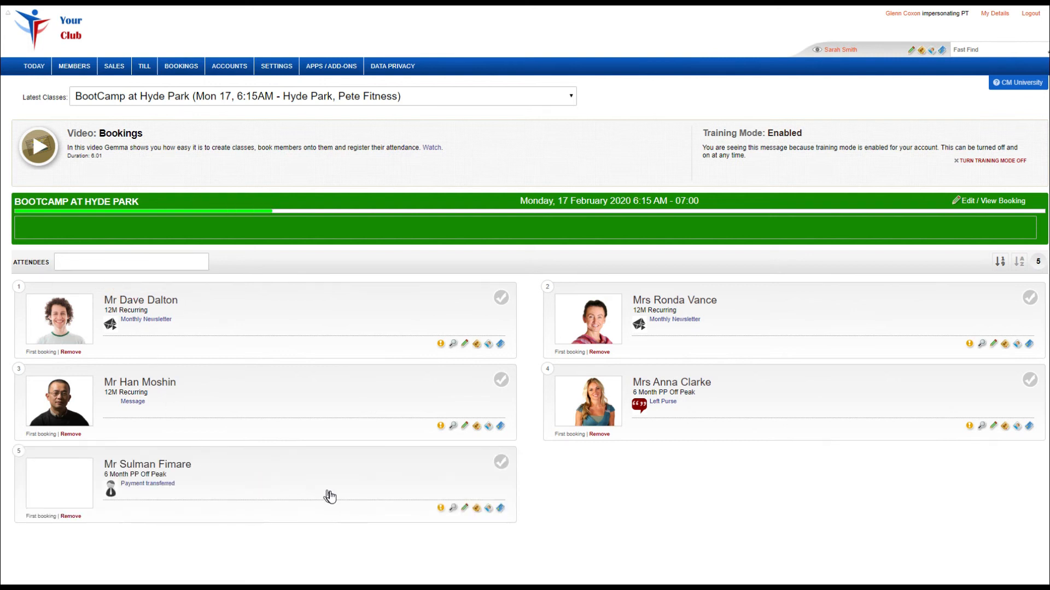
Mark all five attendees of the BootCamp at Hyde Park class as present.
click(342, 485)
click(340, 422)
click(345, 322)
click(783, 326)
click(766, 390)
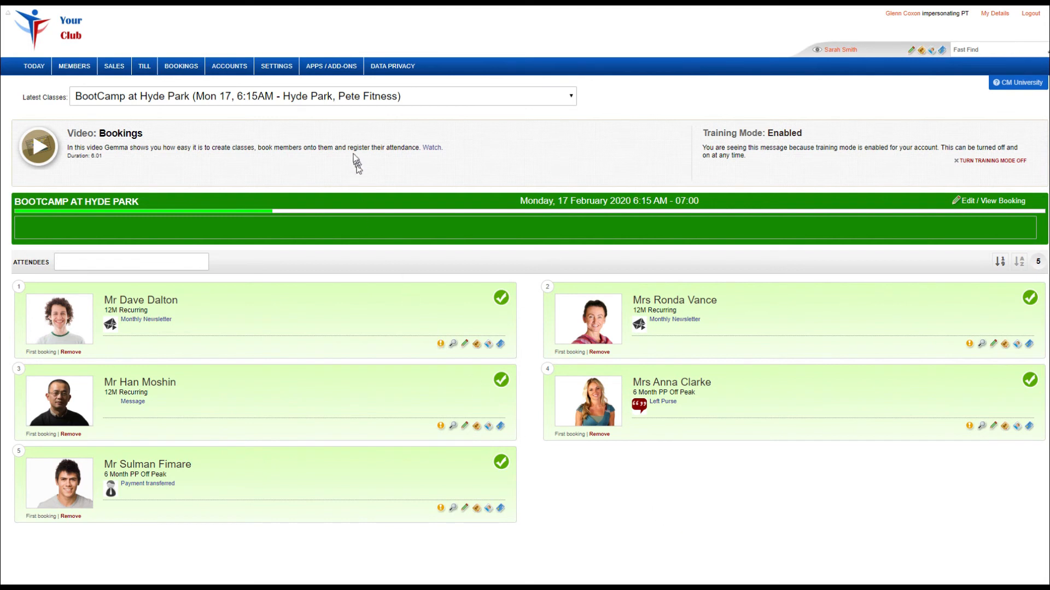
Add the same member to the Monday 17, 9:00AM 45 Min 1on1 - Pitt St Fitness class and mark them present.
click(340, 97)
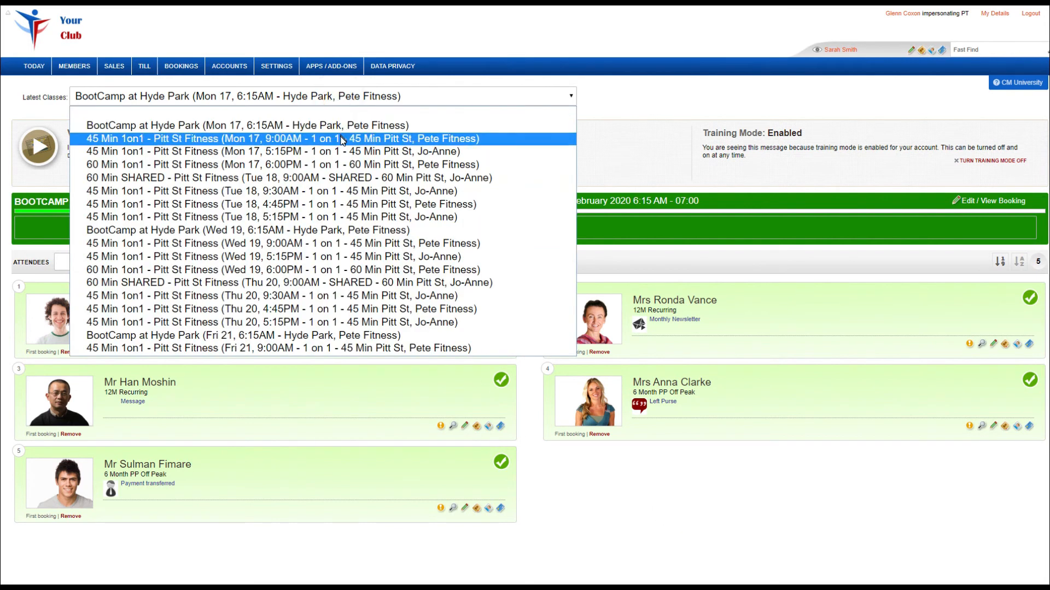
click(342, 139)
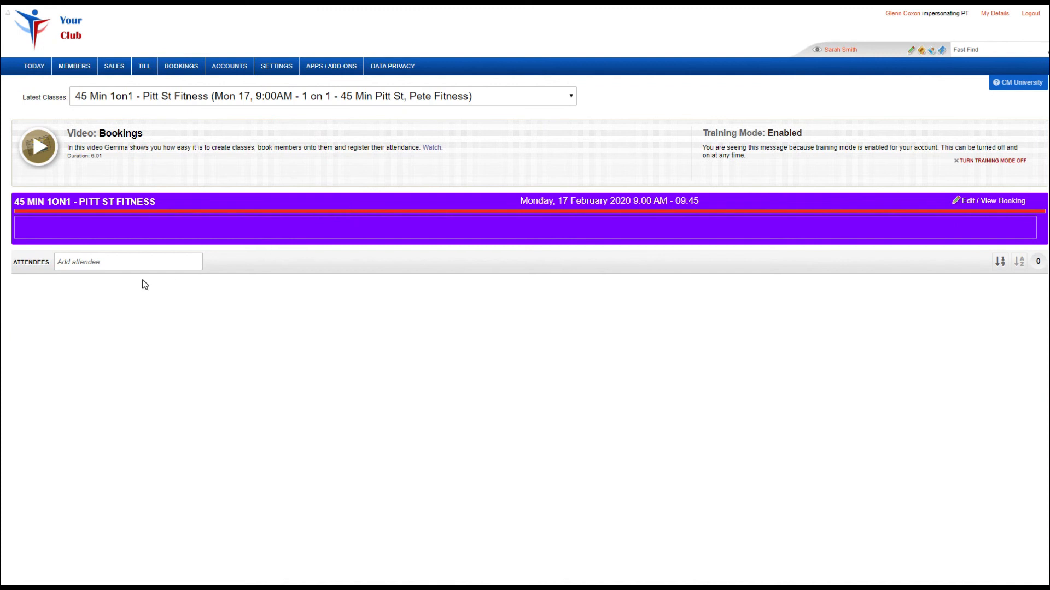
click(146, 262)
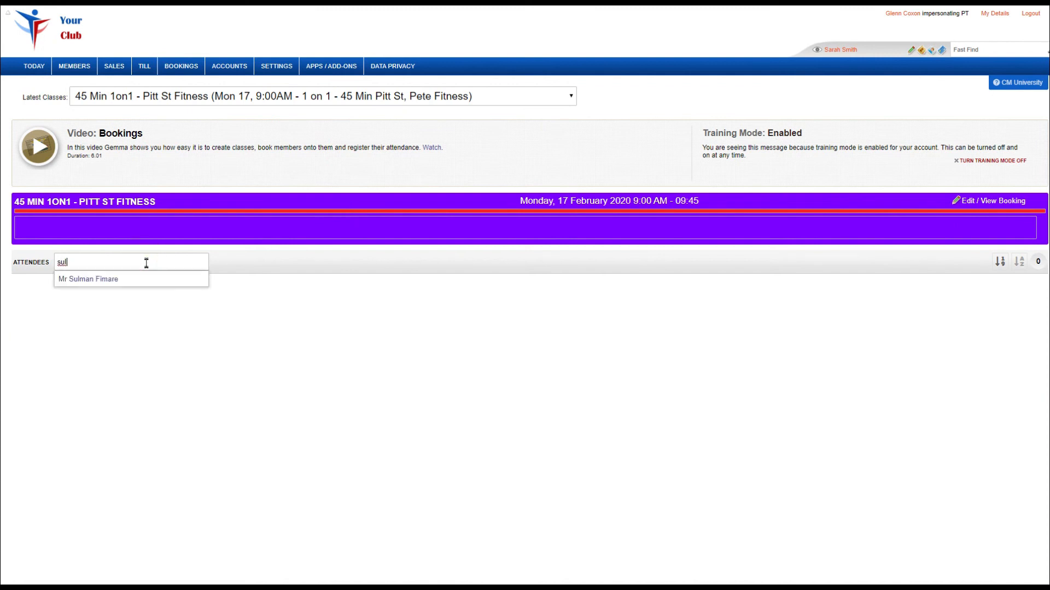
click(144, 282)
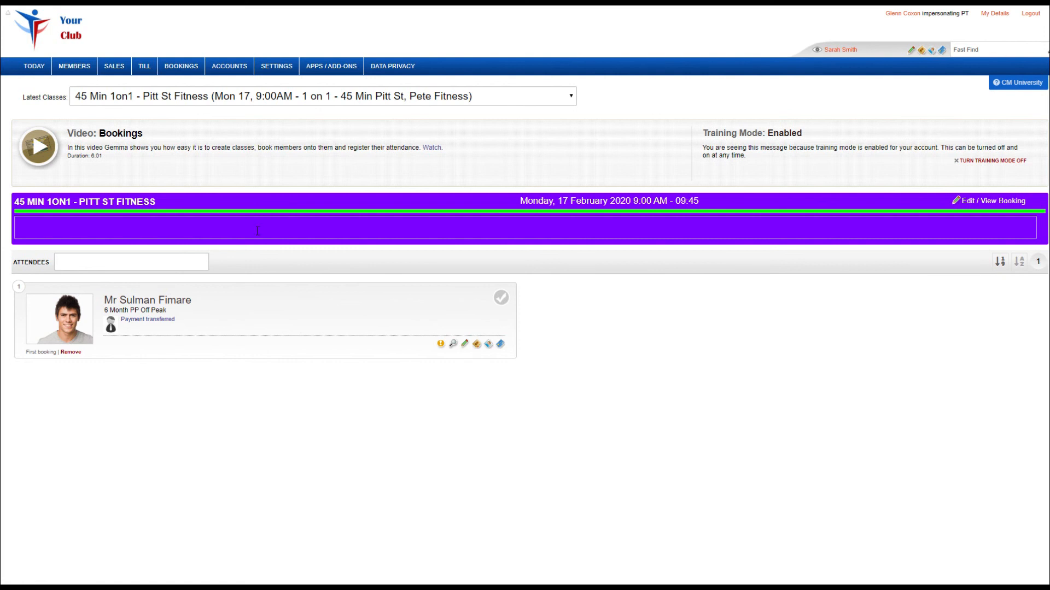
click(264, 326)
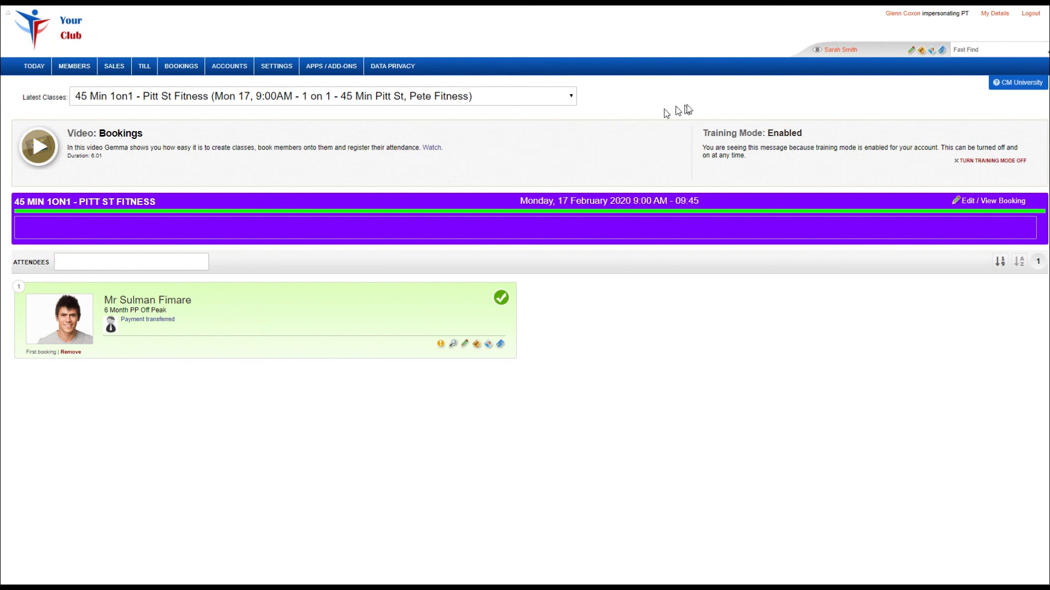
Find the newly added member's profile and examine their bookings and attendance history.
click(967, 50)
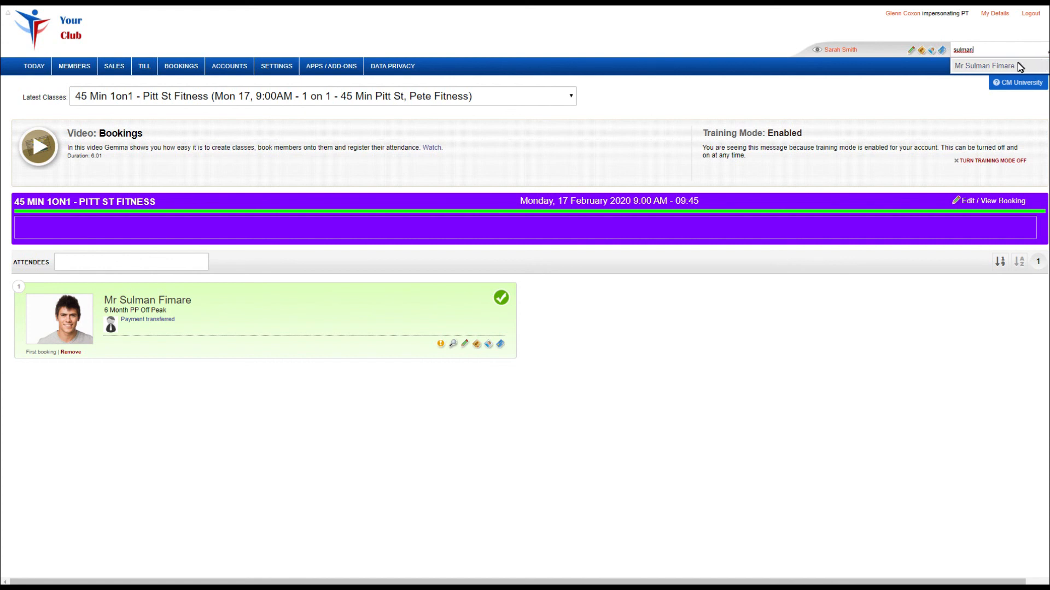
click(1008, 65)
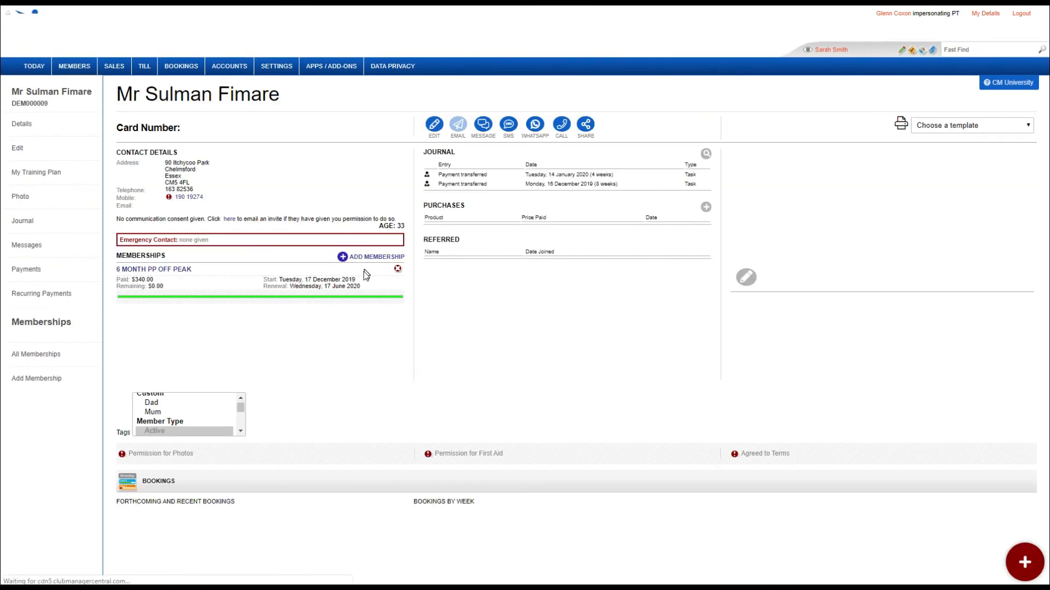
scroll(322, 334, down, 3)
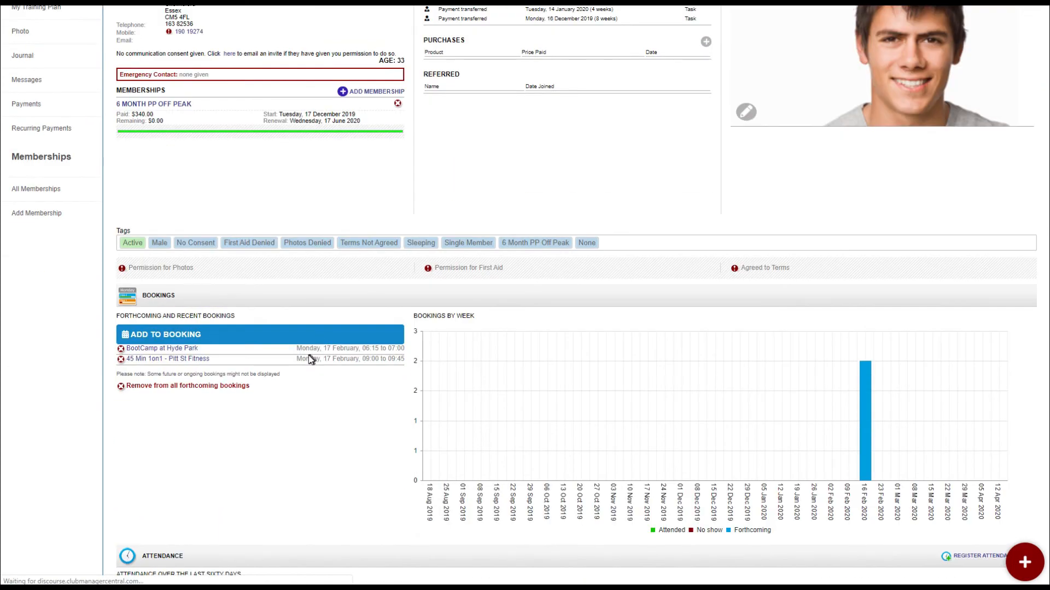
scroll(311, 359, down, 1)
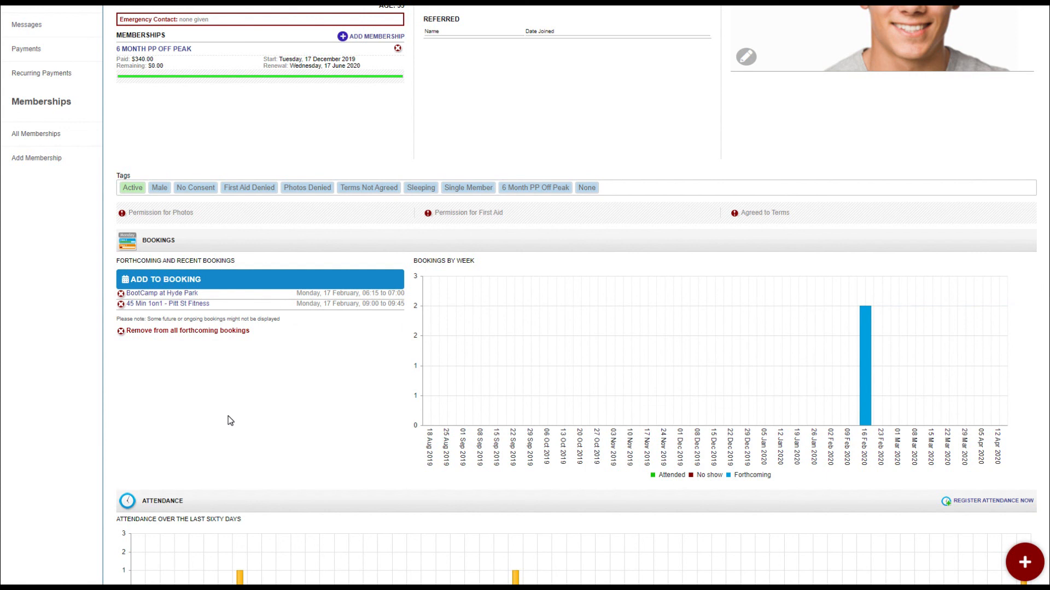
scroll(231, 415, down, 3)
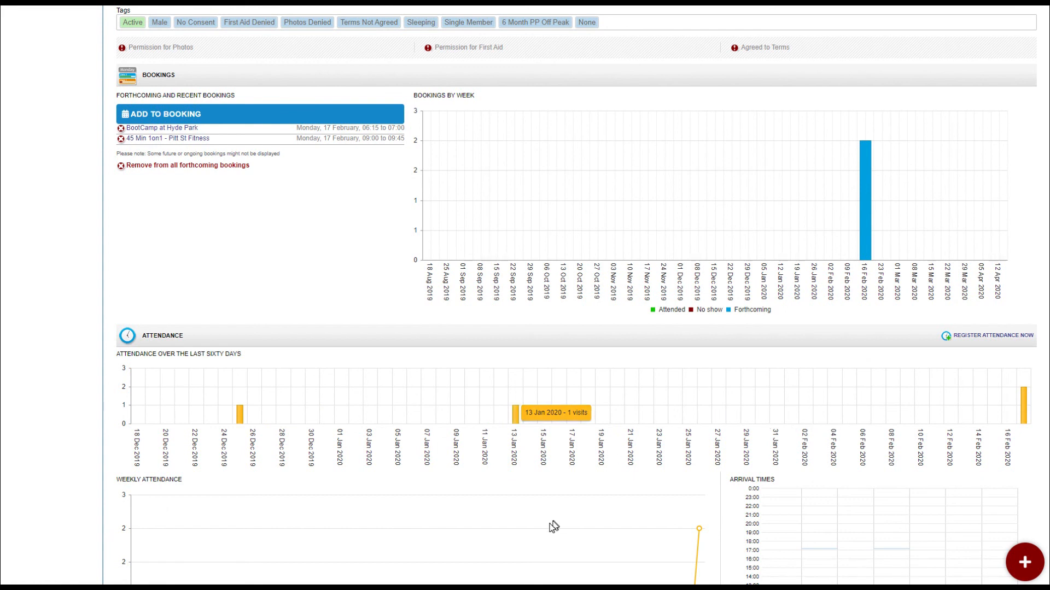
Examine the weekly attendance and arrival times charts on the member's profile.
scroll(552, 525, down, 2)
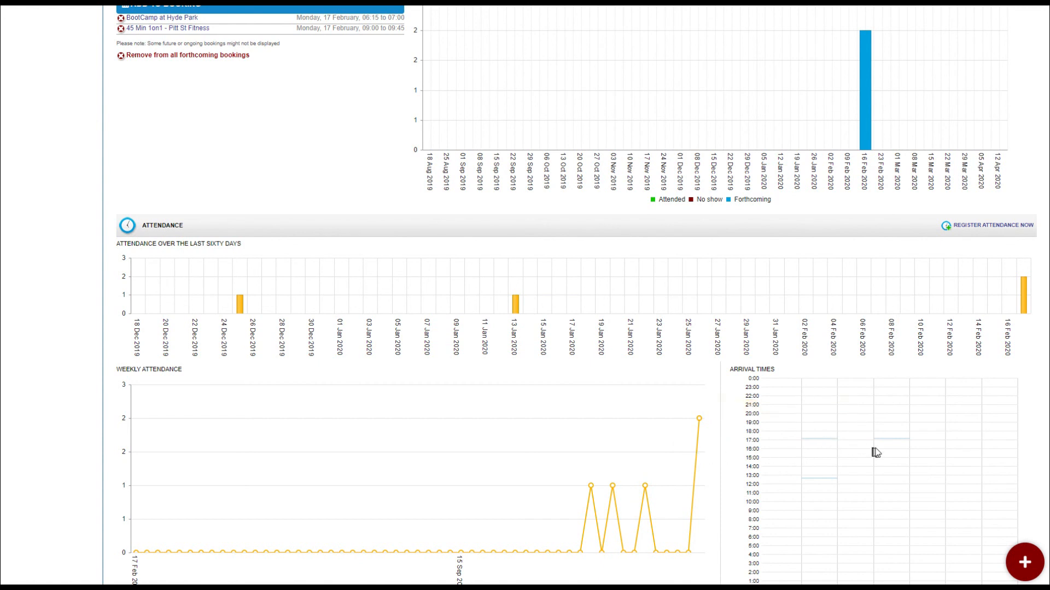
scroll(870, 476, down, 3)
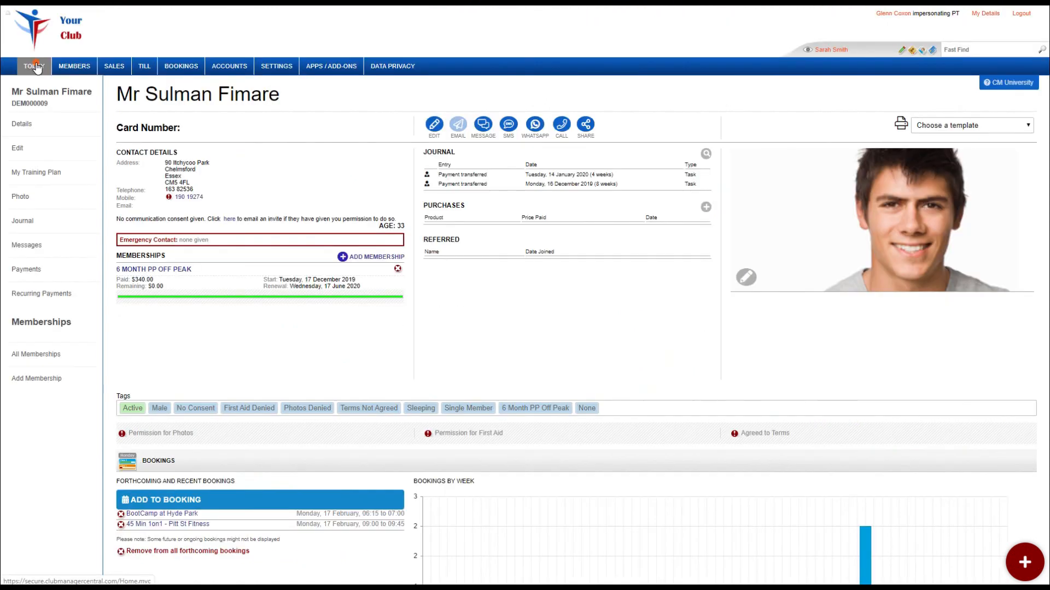
Return to the Today page and review the immediate bookings for Monday, 17 February 2020.
click(34, 66)
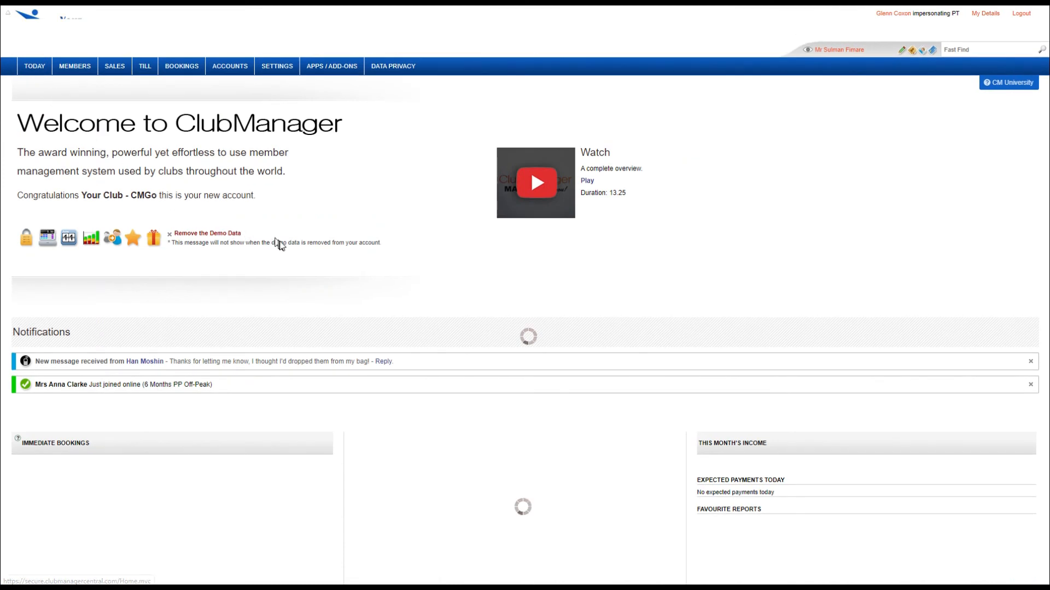
scroll(281, 253, down, 3)
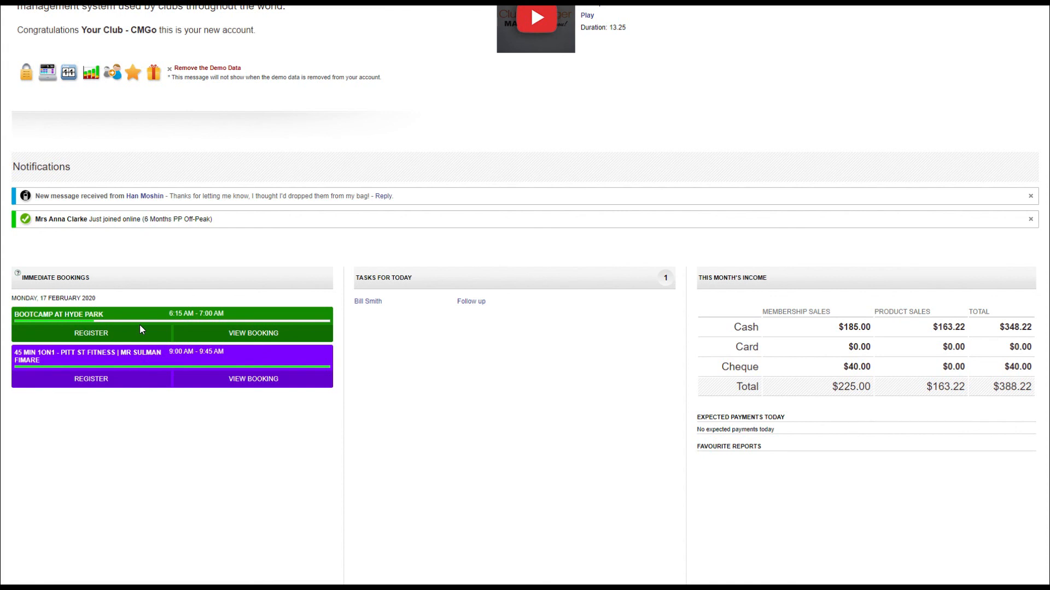
scroll(141, 429, up, 3)
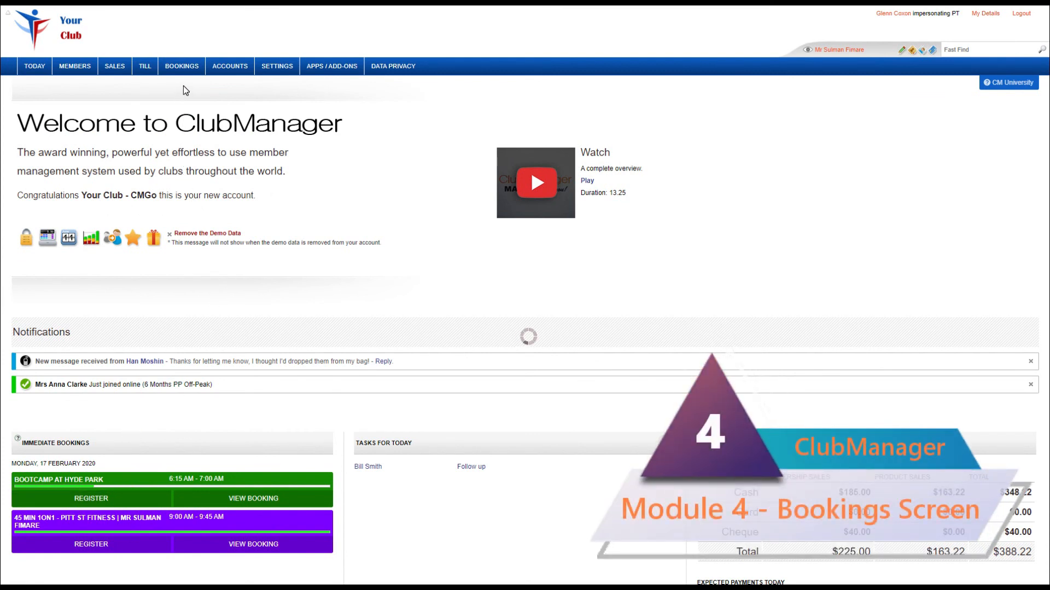
Open the Bookings screen from the Today page.
mouse_move(184, 68)
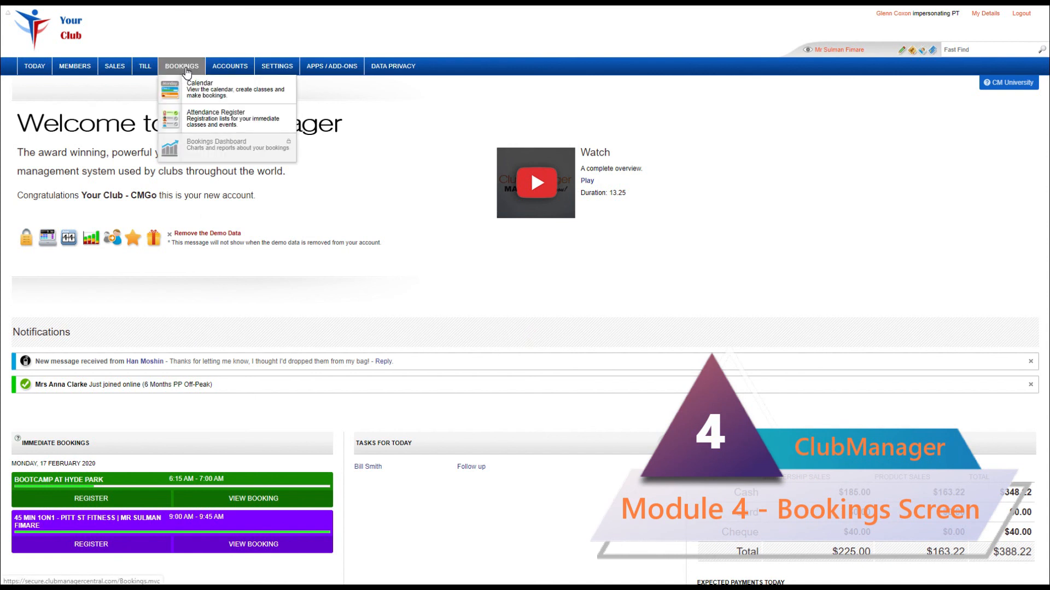